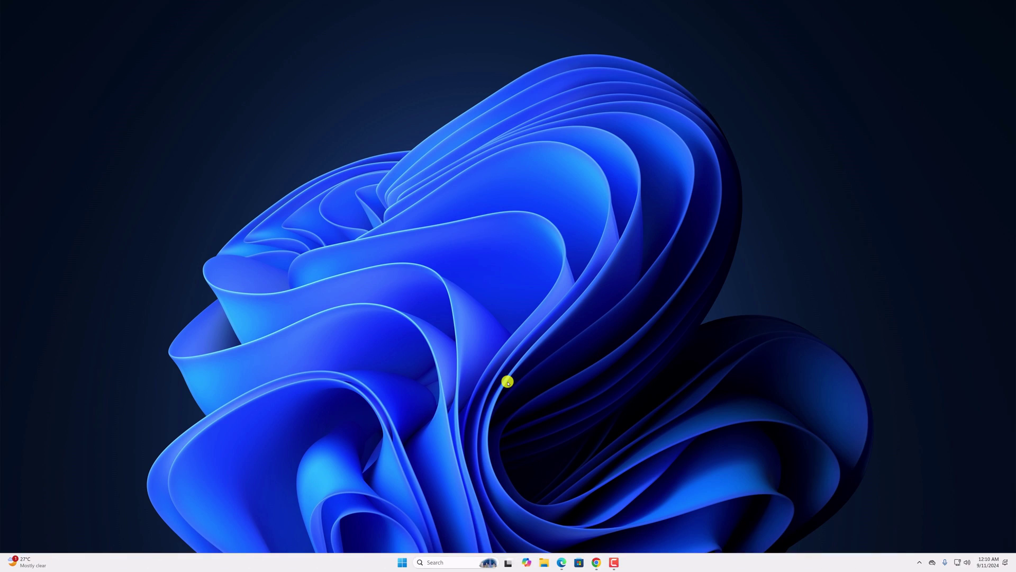
# Open Microsoft Store and search it for 'facebook messenger'
pyautogui.click(578, 563)
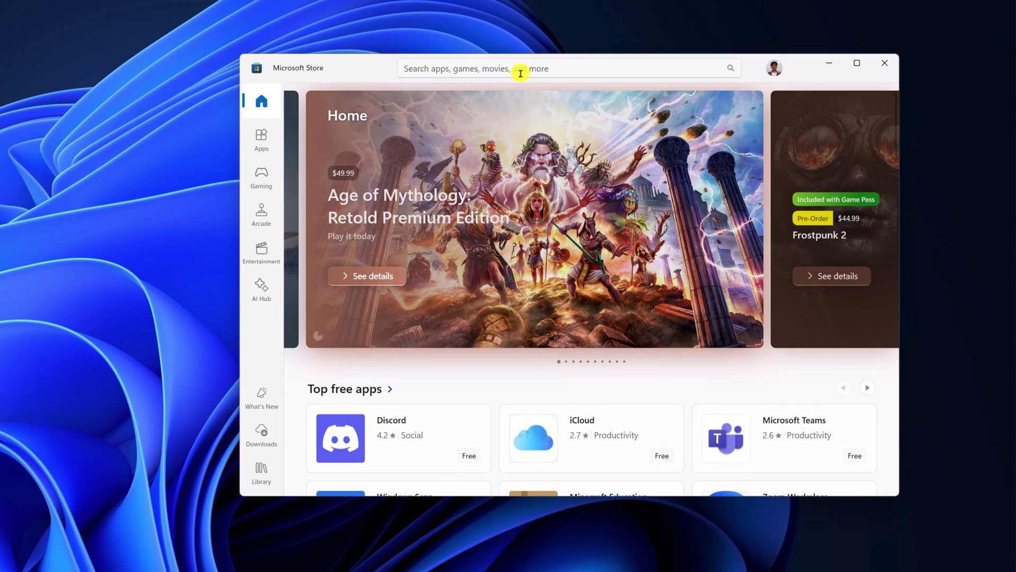
pyautogui.click(520, 72)
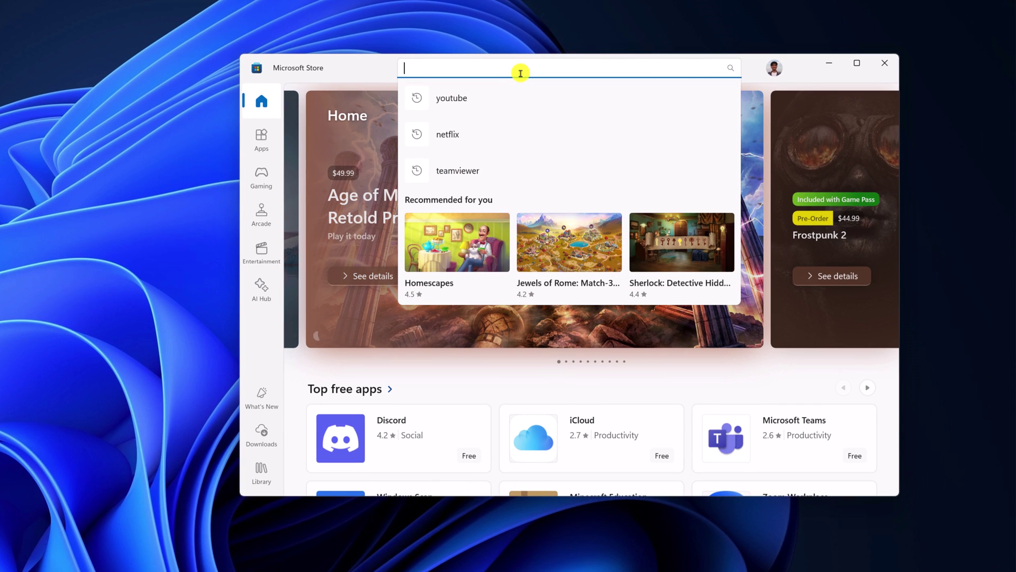
pyautogui.write('facebook messenger')
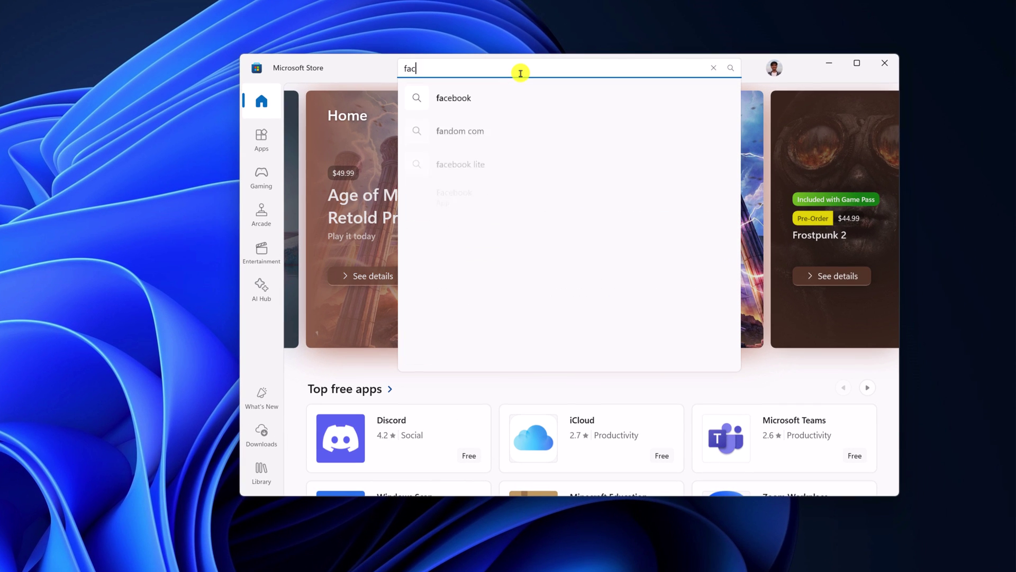
pyautogui.press('Return')
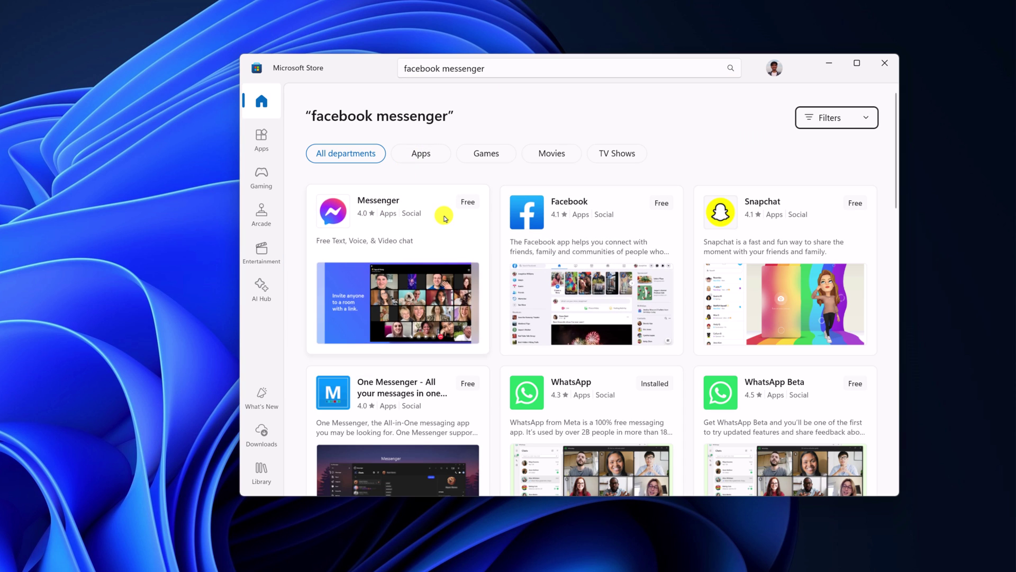
pyautogui.moveTo(398, 238)
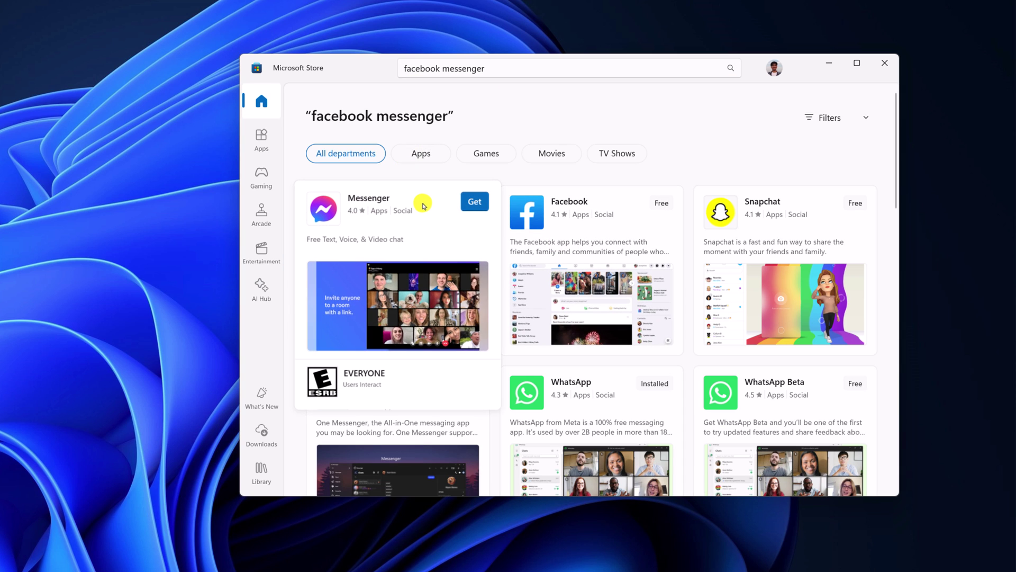
# Install the free Messenger app from its Store page, then launch it via Windows search for 'messenger'
pyautogui.click(429, 211)
pyautogui.click(826, 111)
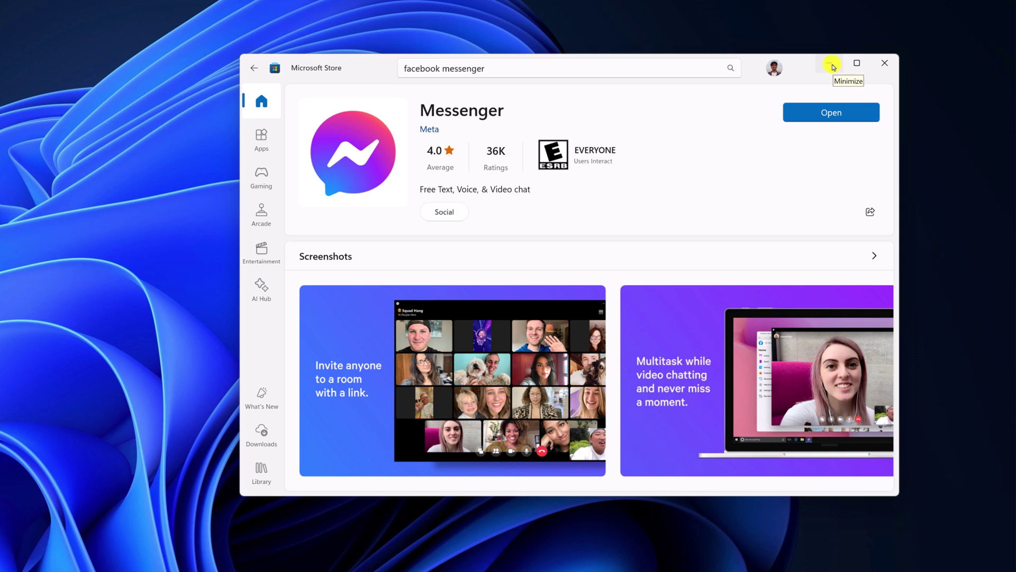
pyautogui.click(833, 68)
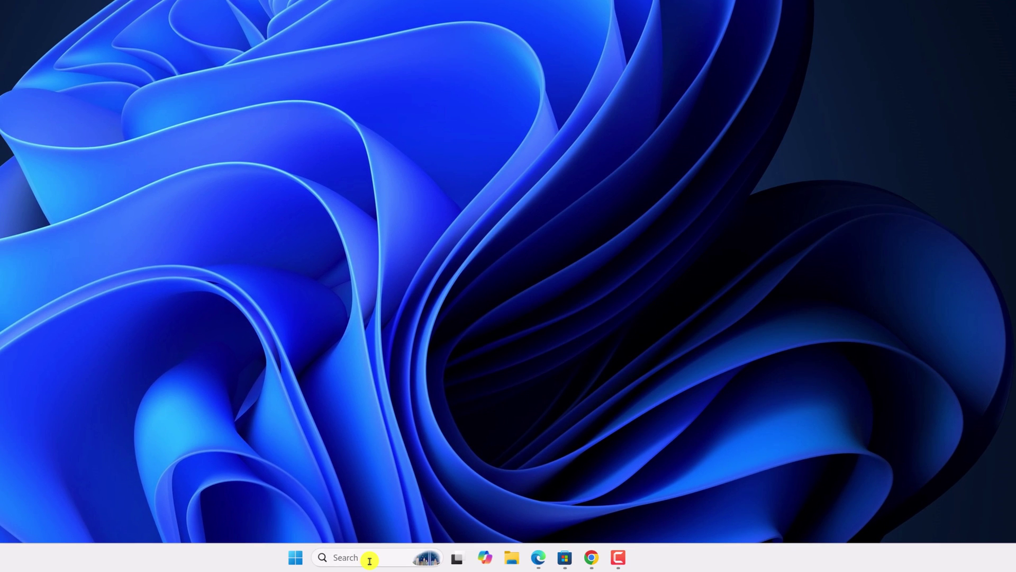
pyautogui.click(369, 559)
pyautogui.write('me')
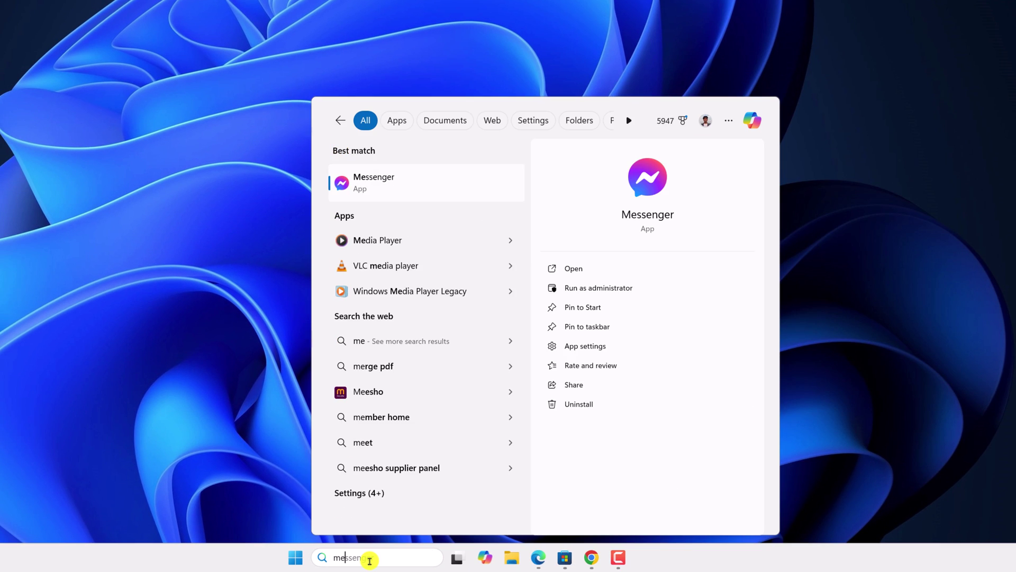
pyautogui.write('ssenger')
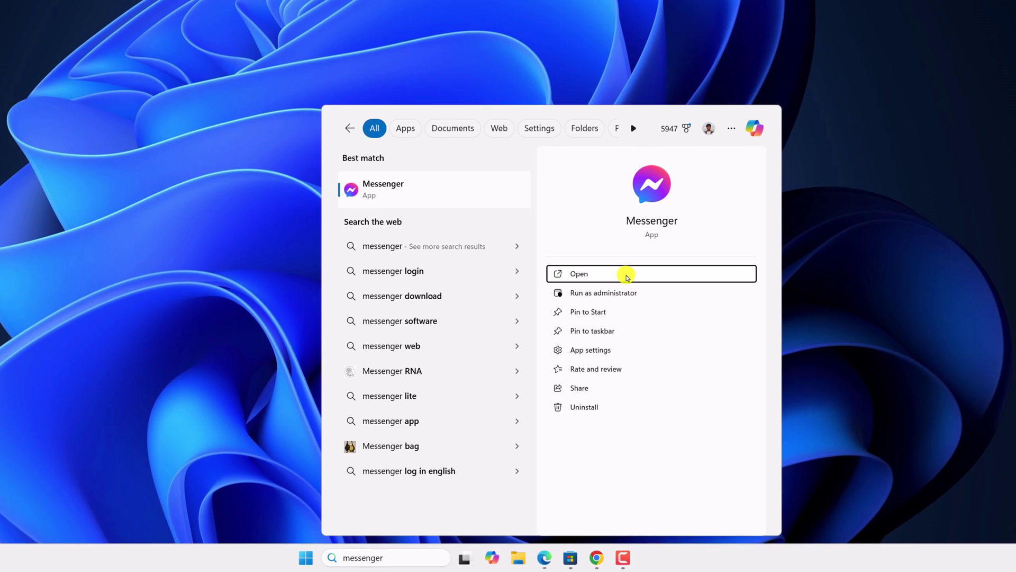
pyautogui.click(628, 277)
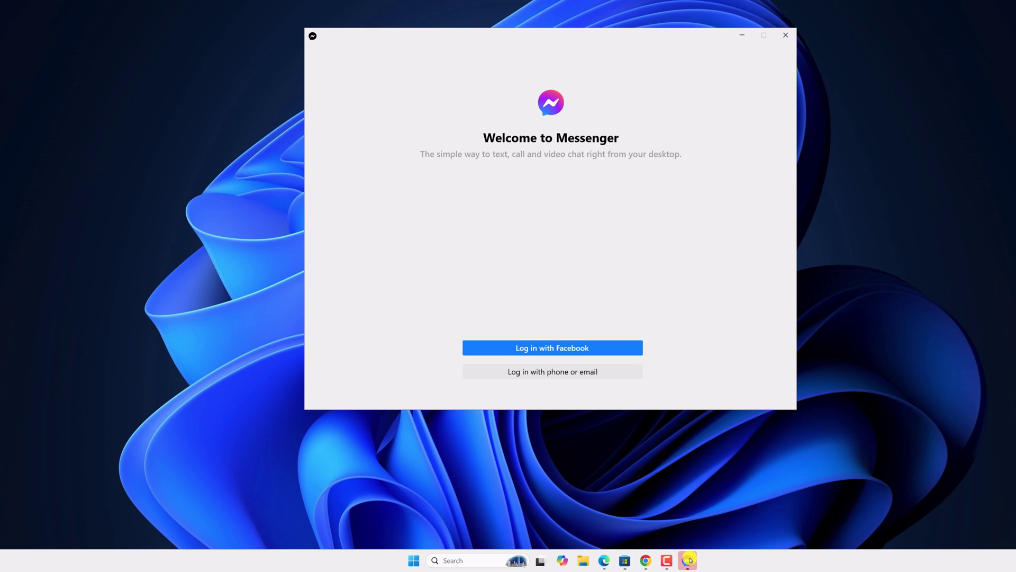
# Pin the running Messenger app to the taskbar from its taskbar icon menu
pyautogui.rightClick(688, 561)
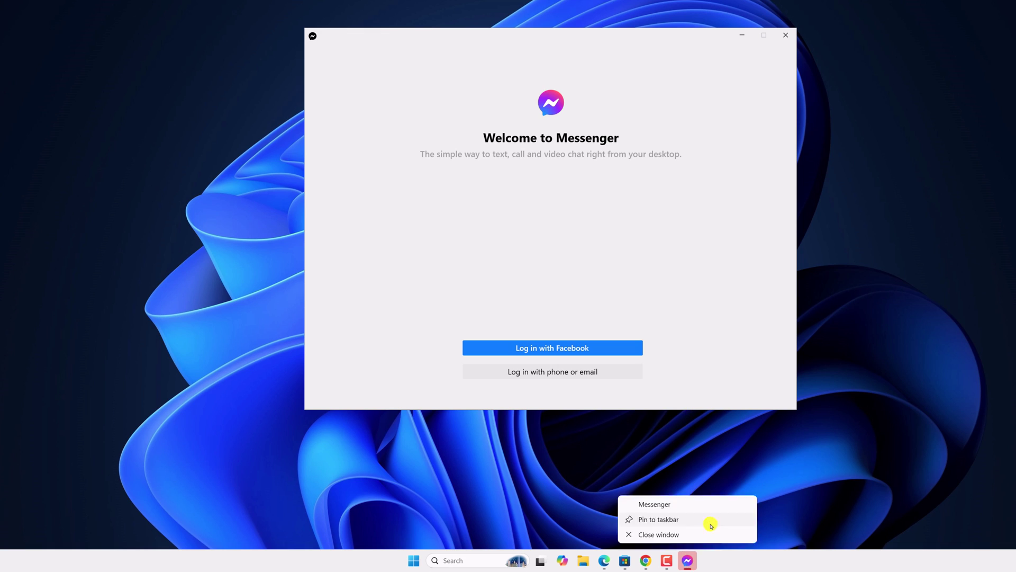
pyautogui.click(673, 521)
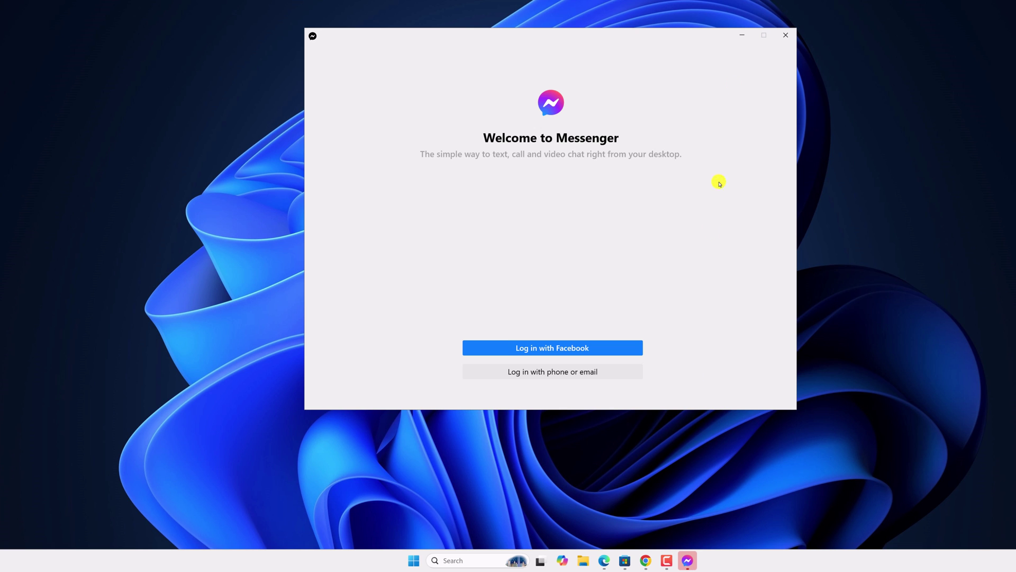
pyautogui.click(738, 37)
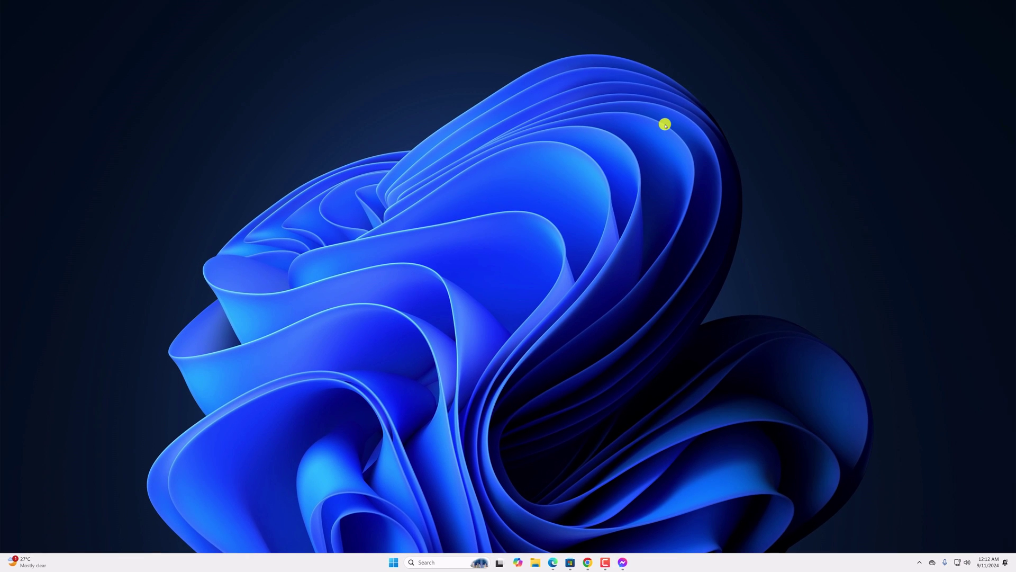